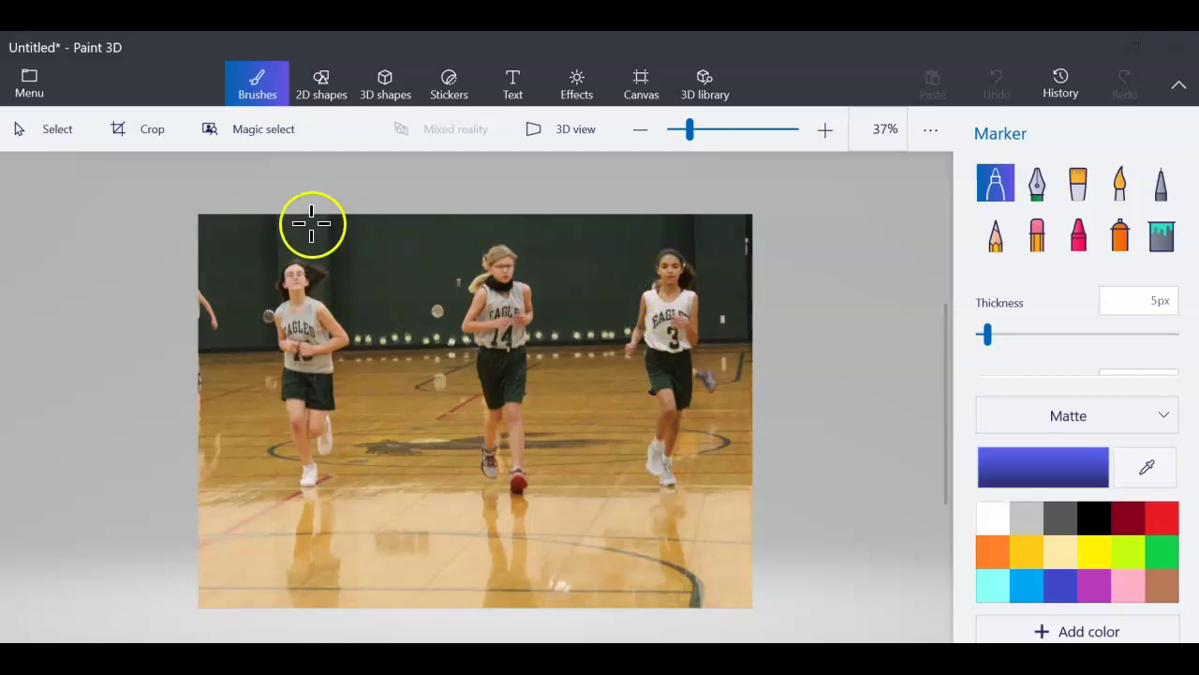
Start Magic select and pull the box's bottom, right edge and top around player #3.
click(249, 143)
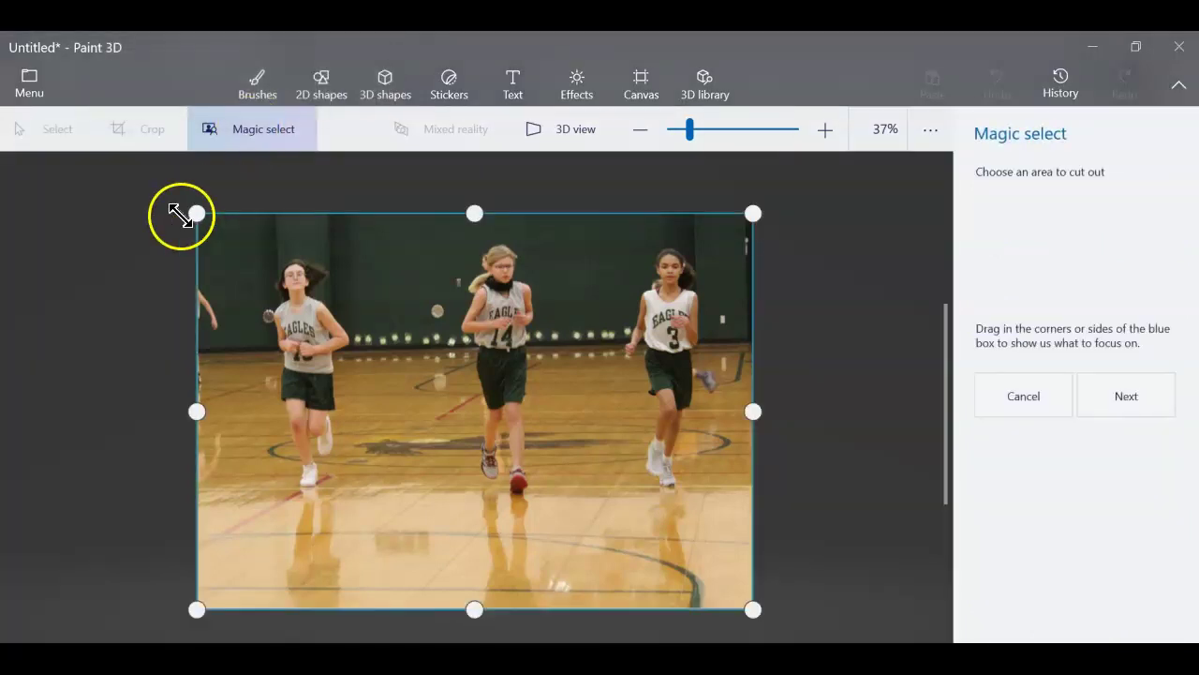
drag(196, 215, 608, 229)
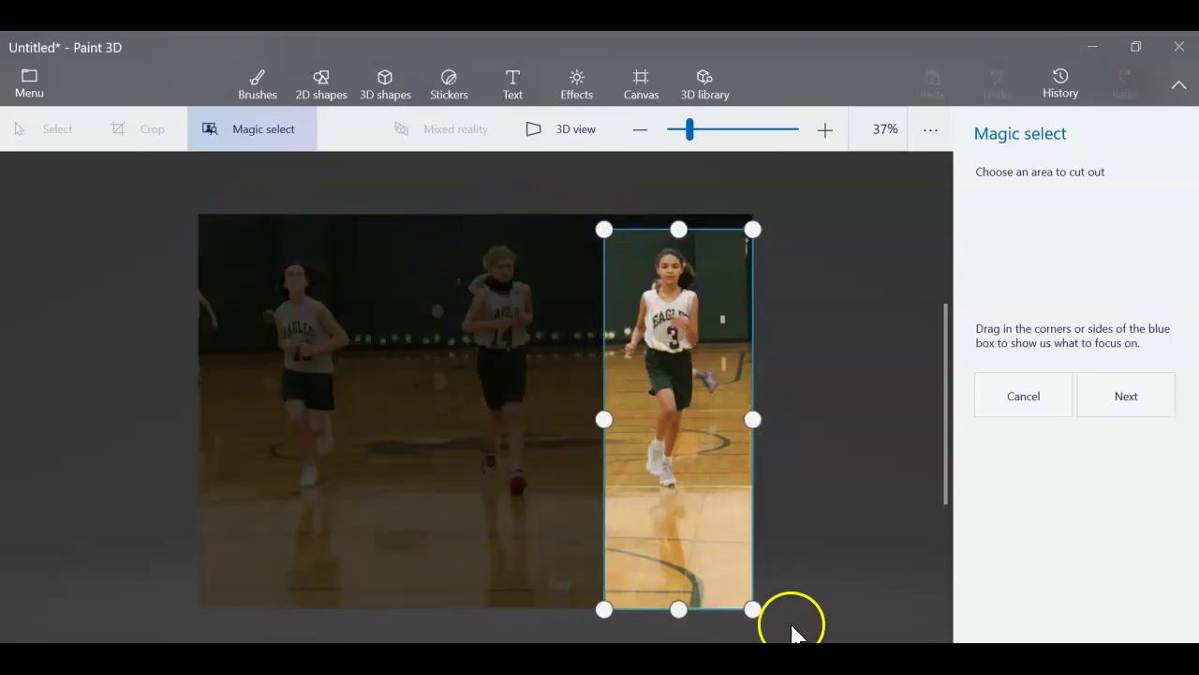
drag(756, 611, 748, 497)
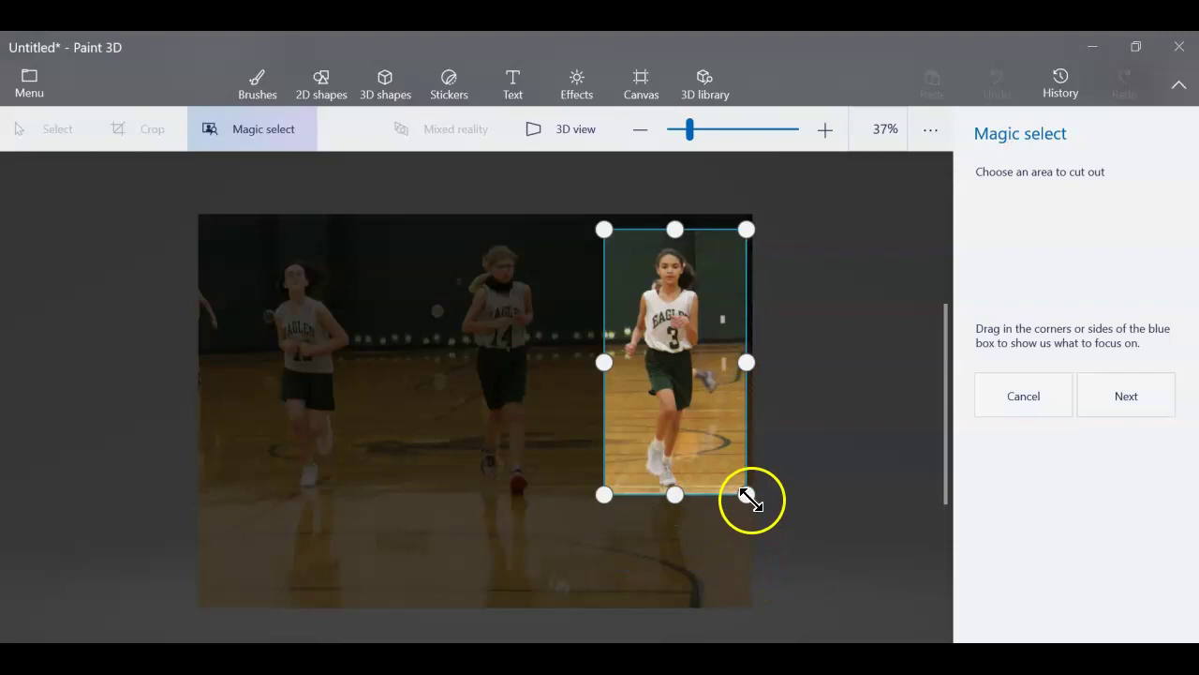
drag(745, 363, 721, 367)
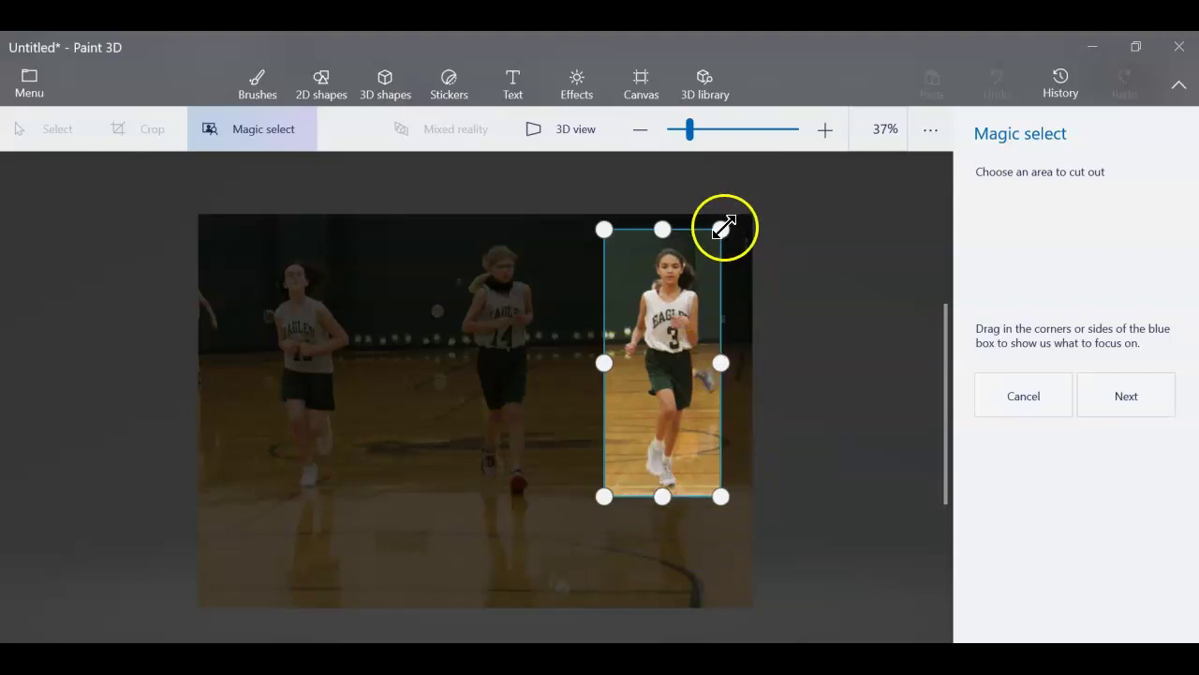
drag(723, 229, 718, 245)
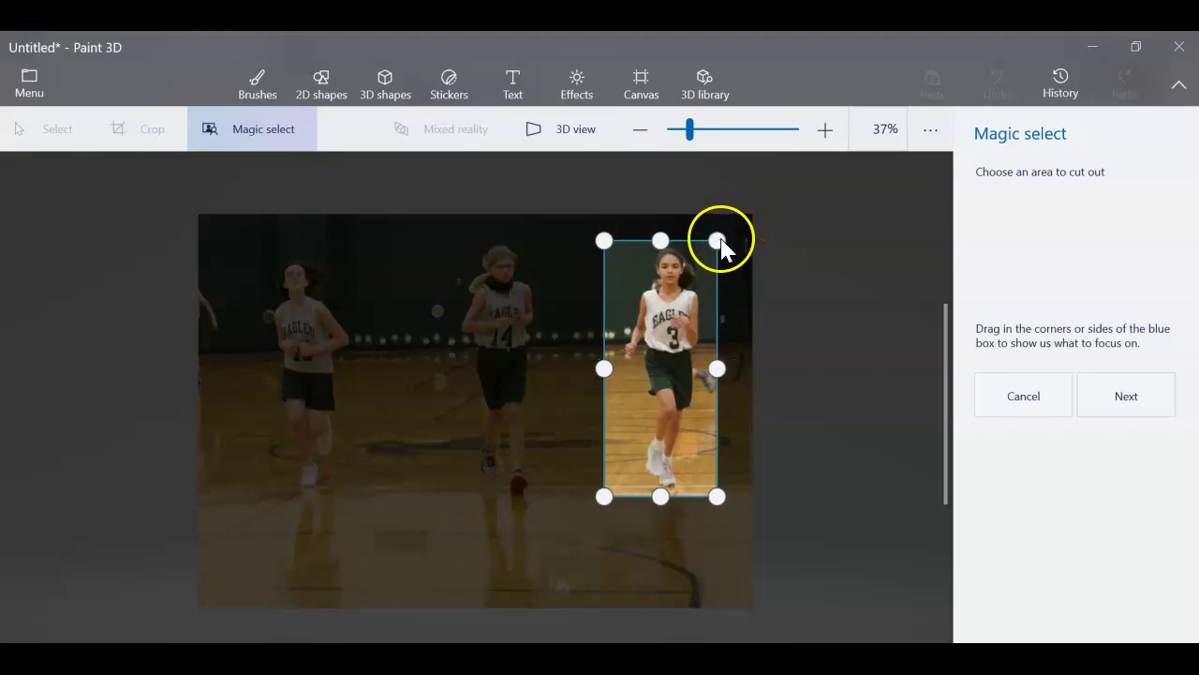
Tighten the Magic select box's left and right edges closely around player #3.
scroll(799, 319, down, 2)
scroll(802, 321, up, 2)
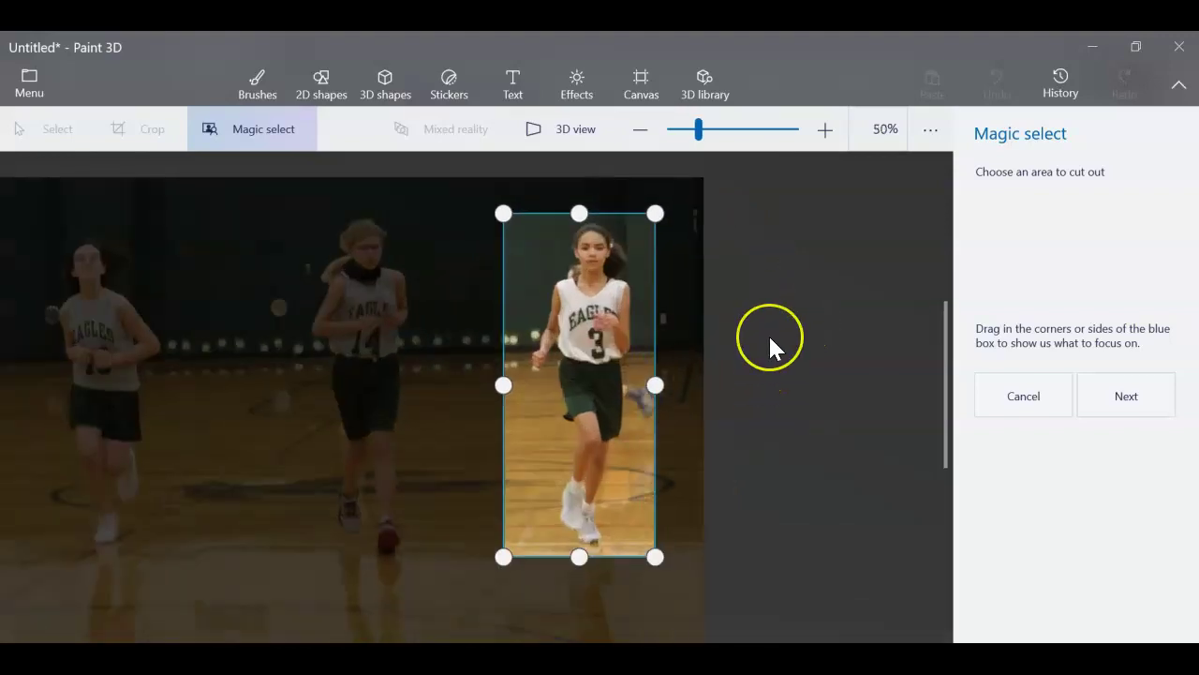
scroll(770, 339, up, 1)
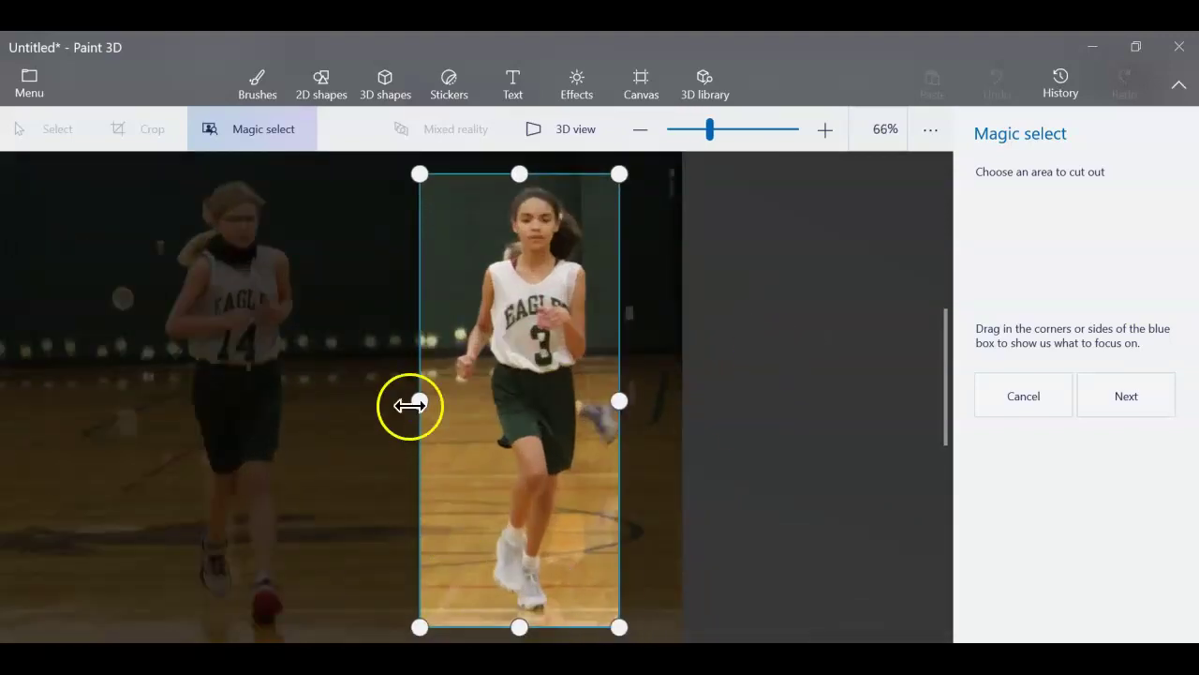
drag(421, 402, 443, 402)
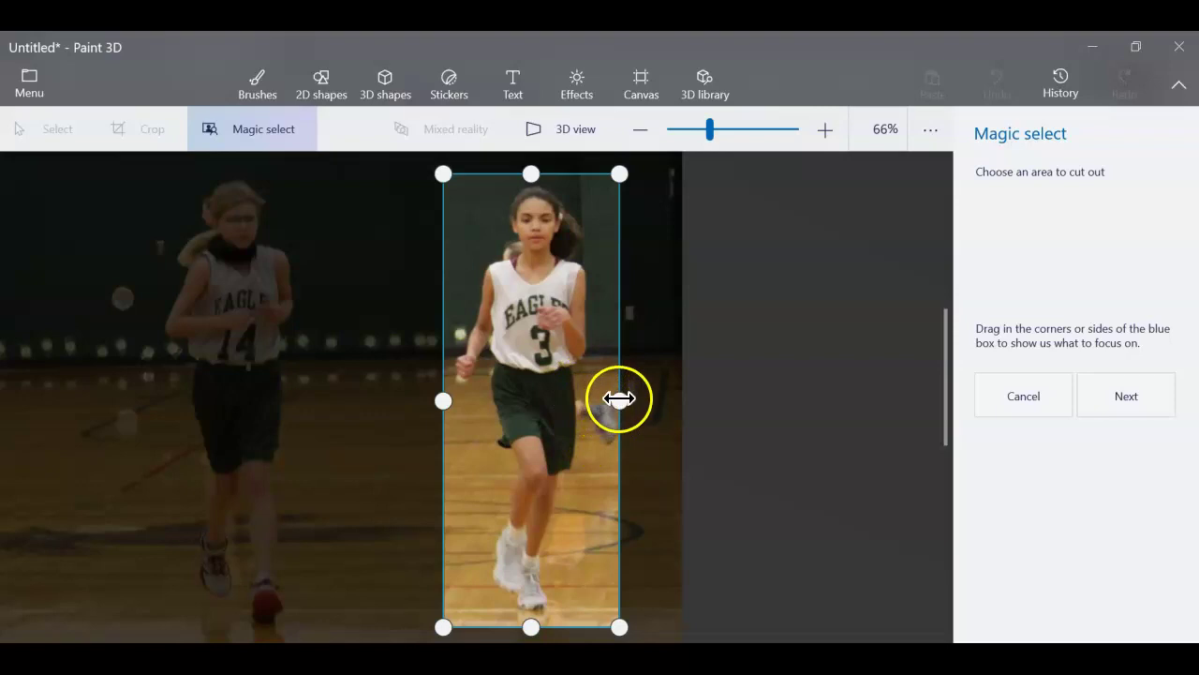
drag(618, 399, 597, 402)
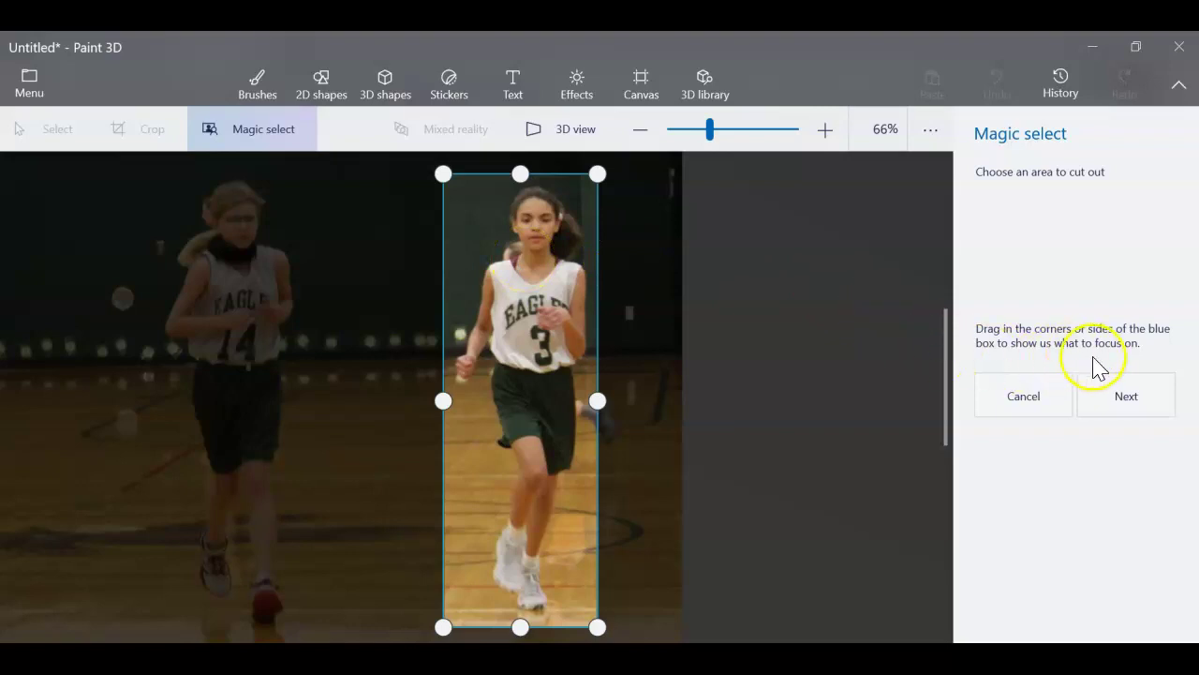
Generate the automatic outline of player #3, keeping Add selected for refinement.
click(1126, 399)
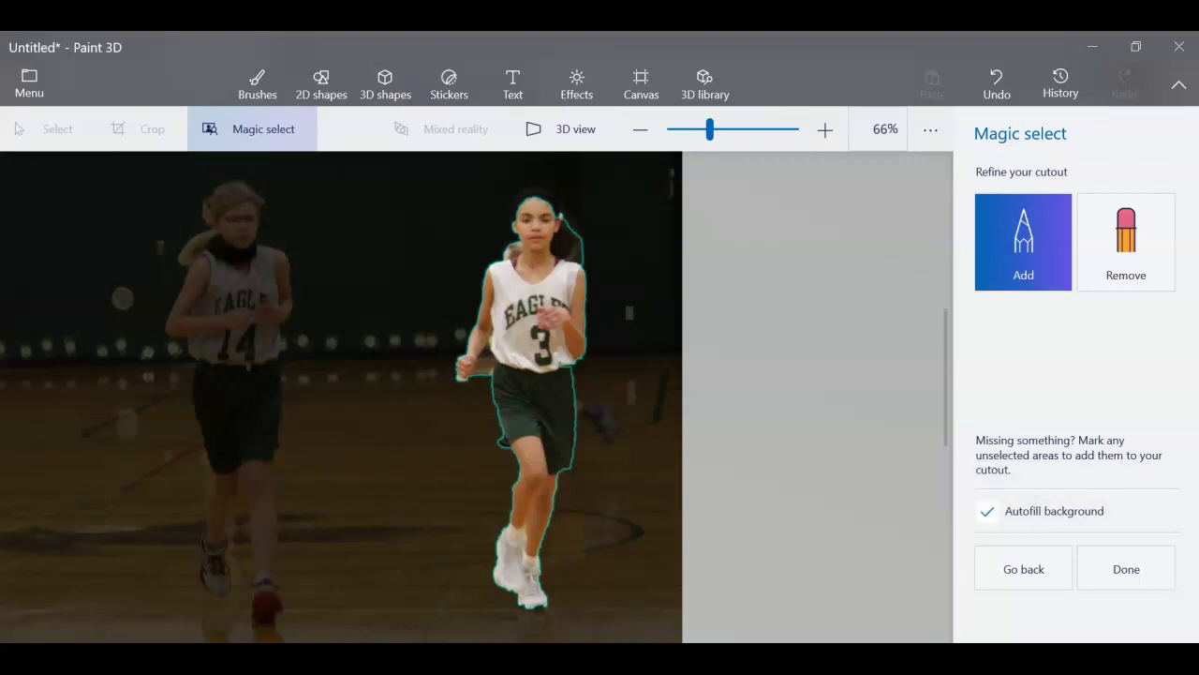
click(1062, 228)
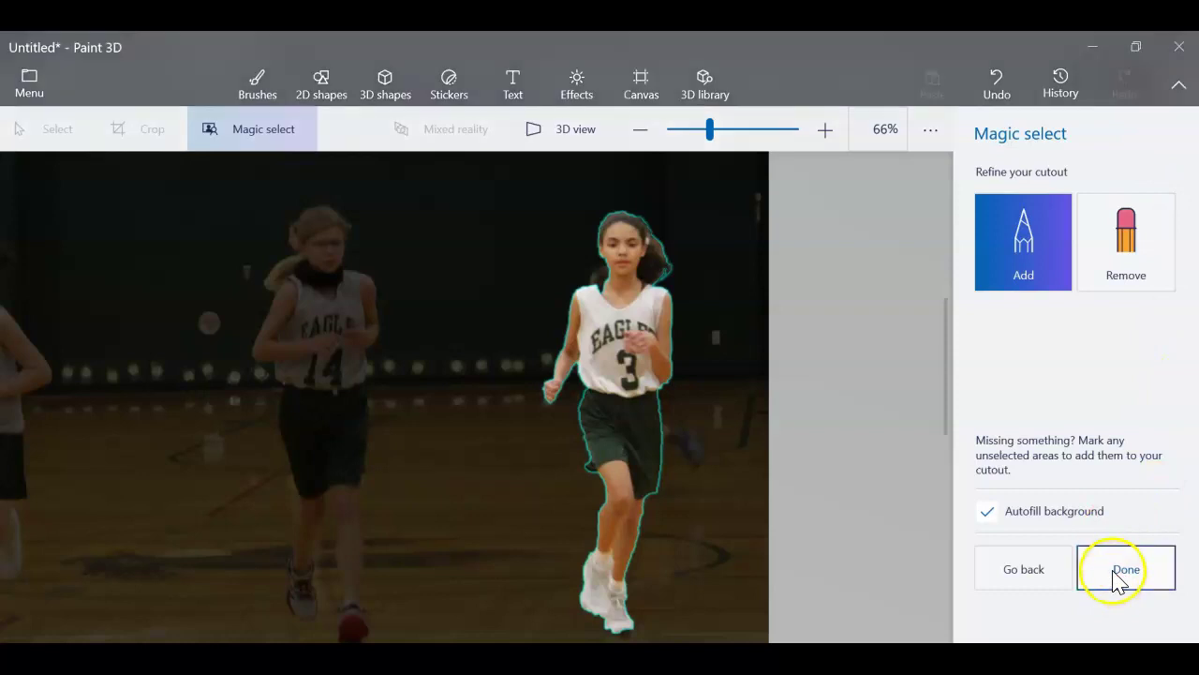
Accept the cutout, move player #3 onto the grey workspace to the right, and deselect it.
click(1118, 573)
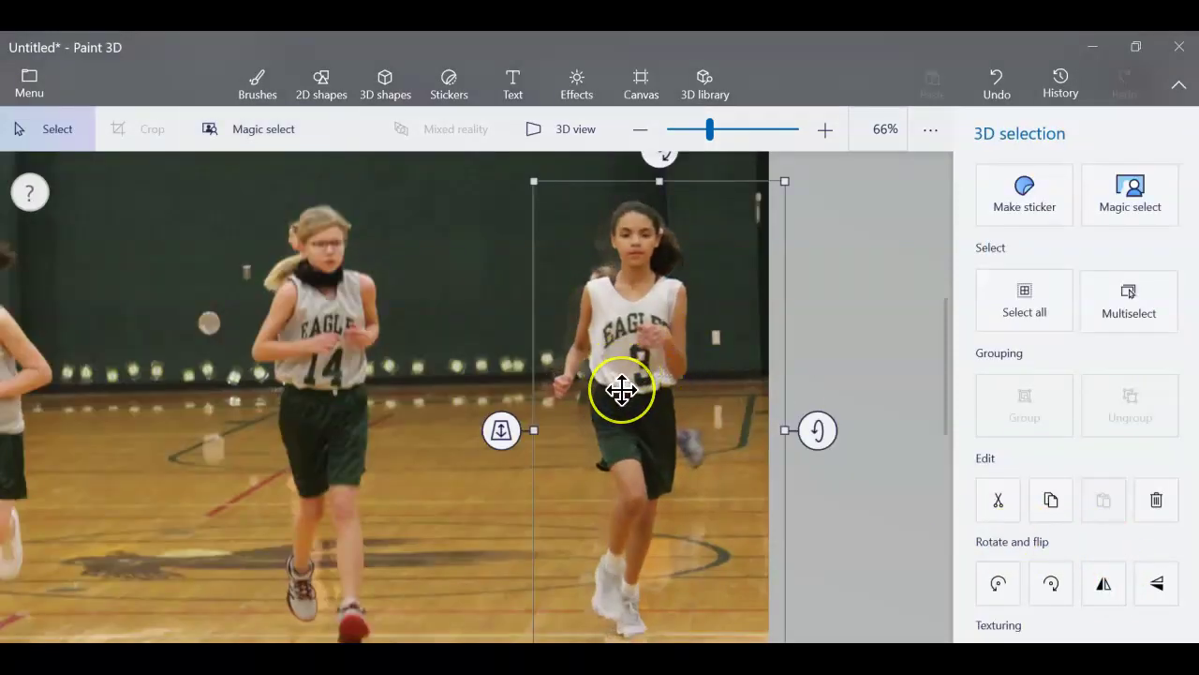
drag(621, 389, 859, 385)
click(679, 409)
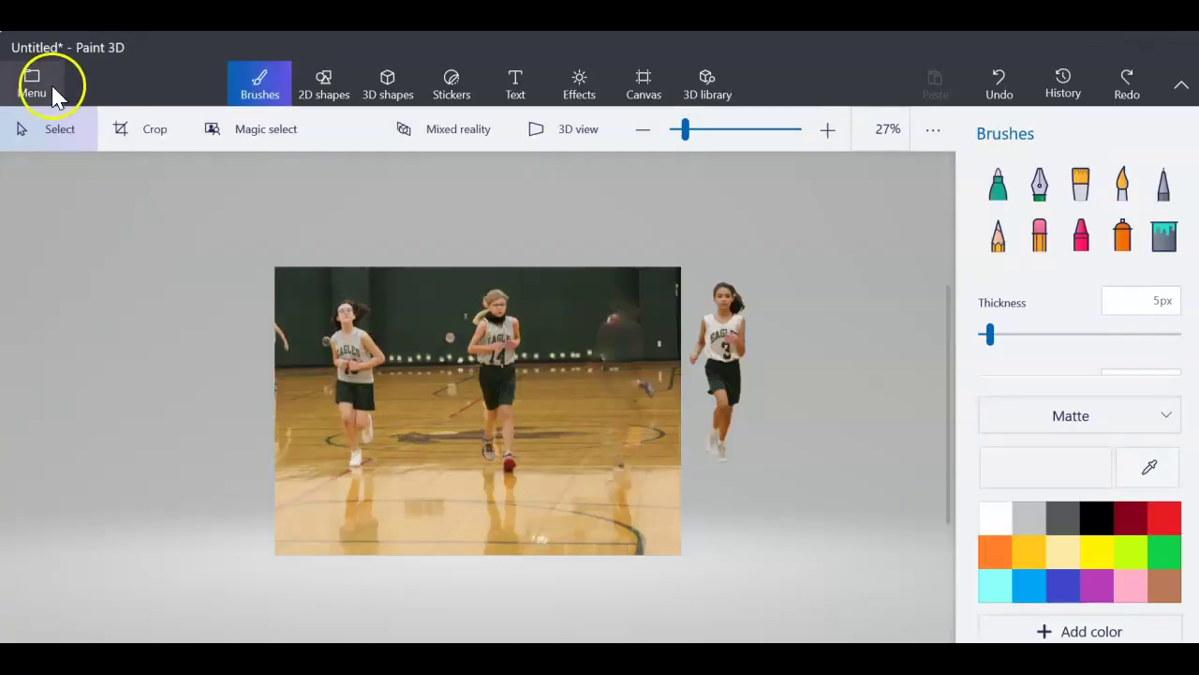
Insert the photo 2021-01-21 18.29.00.jpg from the Menu onto the canvas.
click(32, 89)
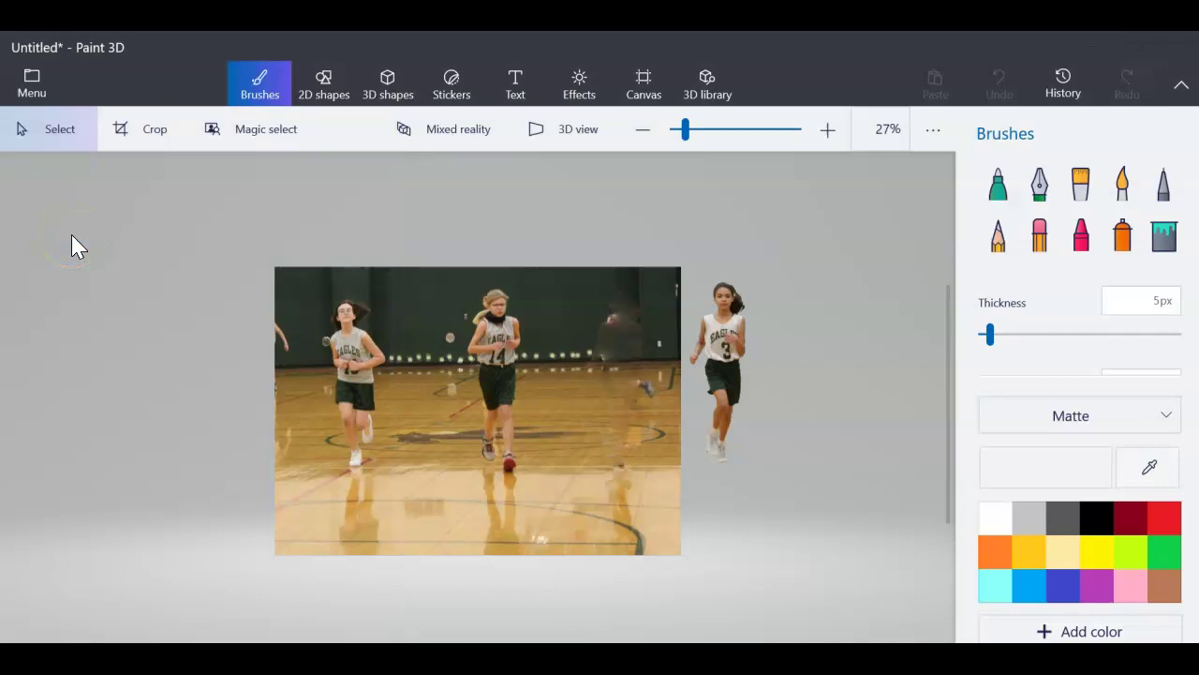
scroll(242, 253, down, 3)
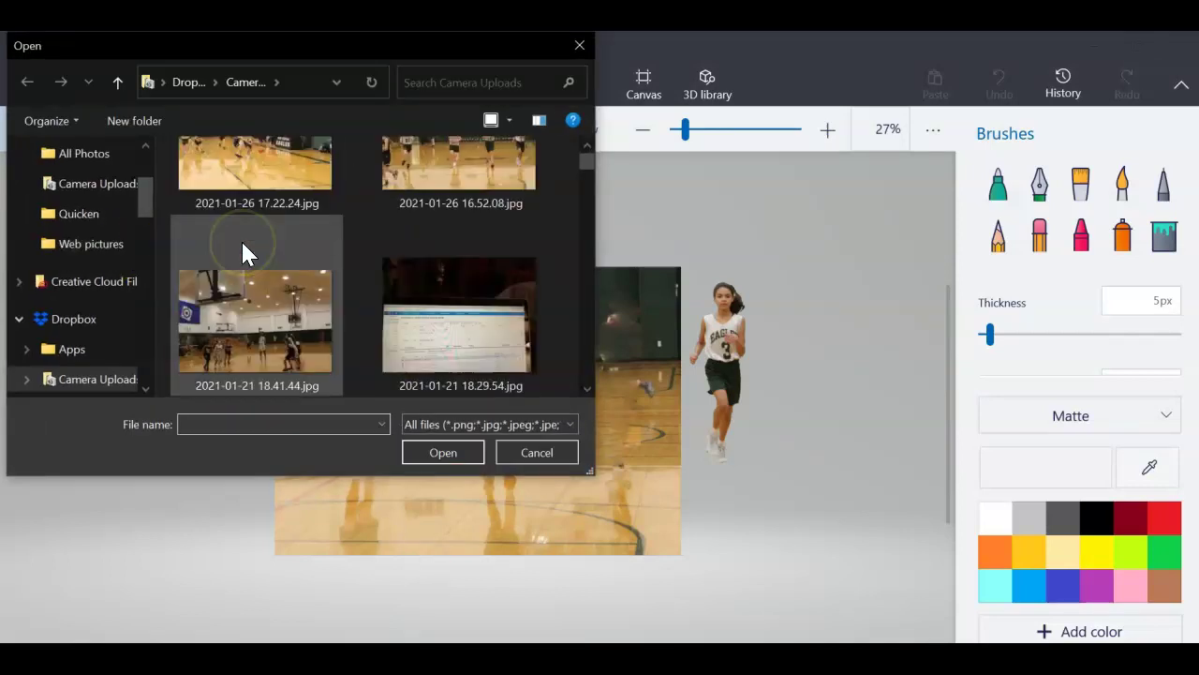
click(244, 345)
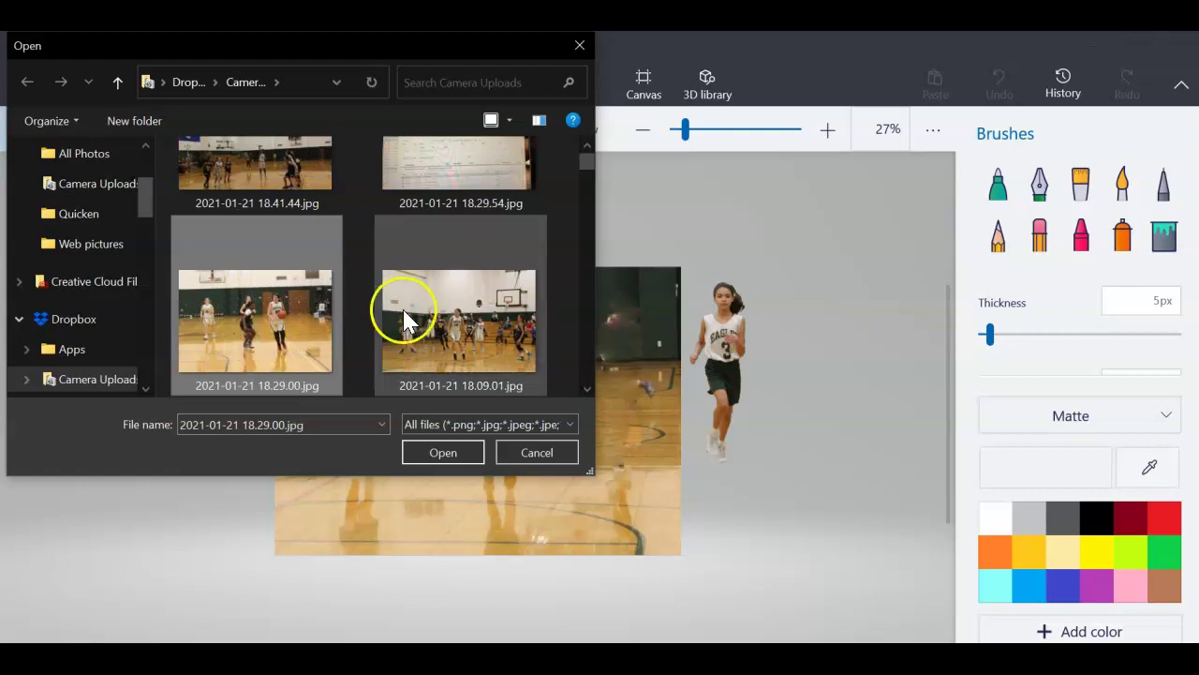
click(436, 456)
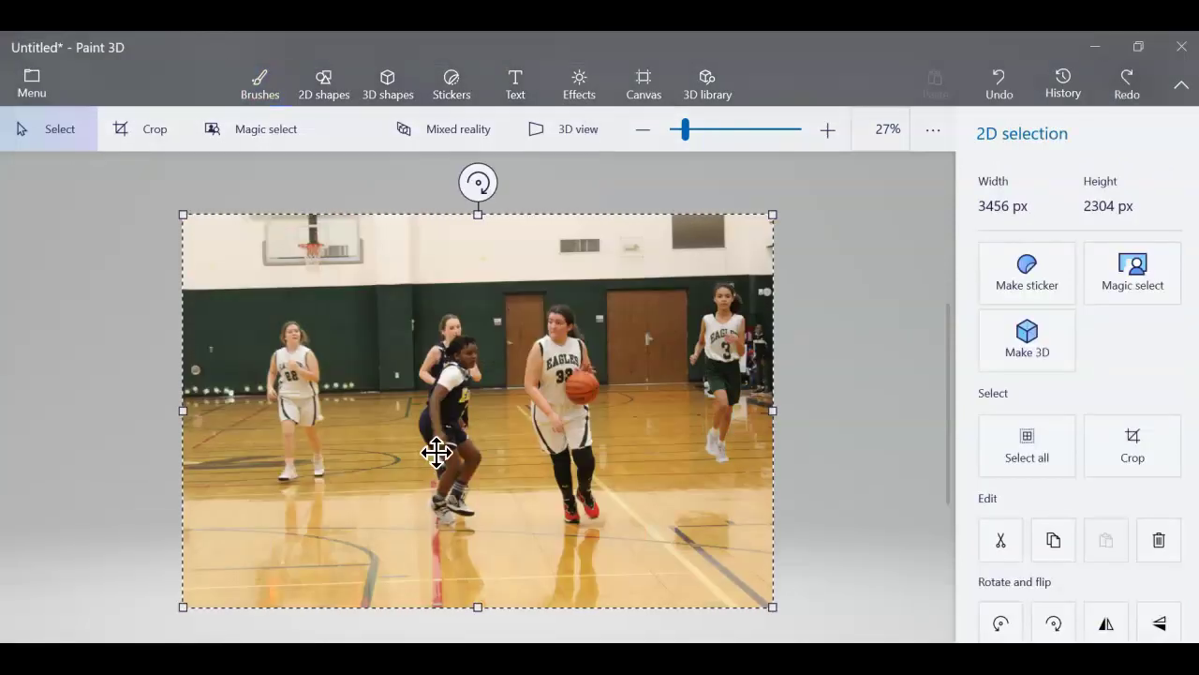
Nudge the inserted photo slightly, then move the player 3 cutout down-left onto the court.
click(448, 450)
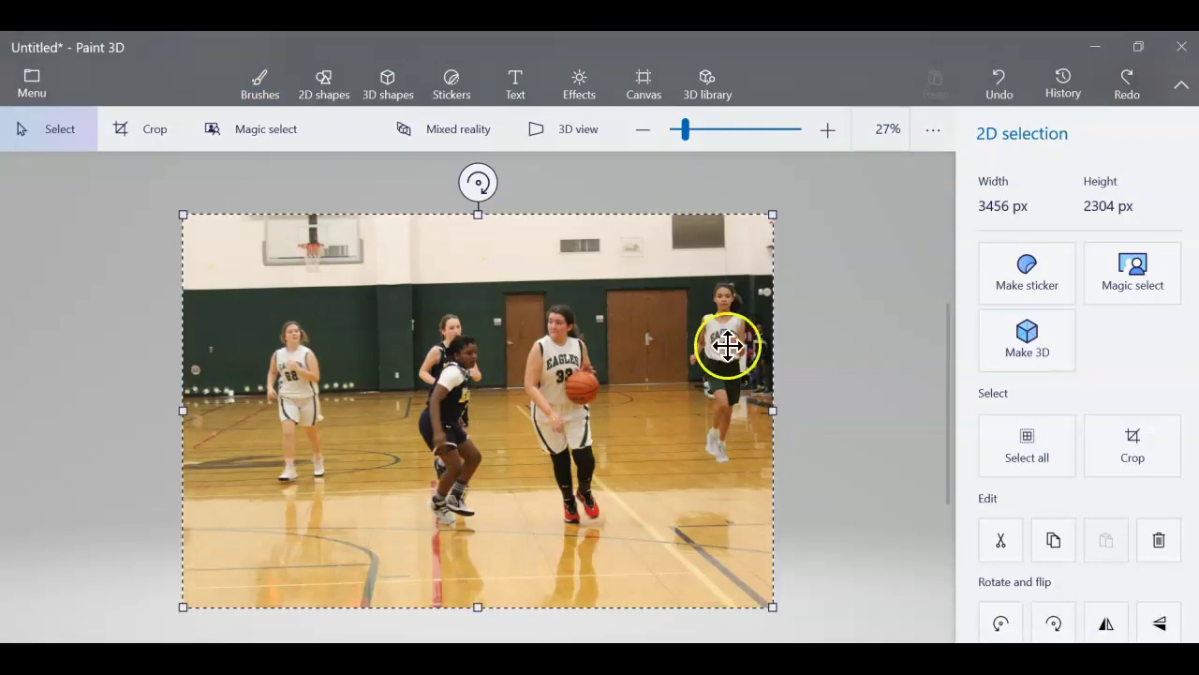
mouse_move(728, 345)
mouse_down()
mouse_move(712, 364)
mouse_move(725, 346)
mouse_up()
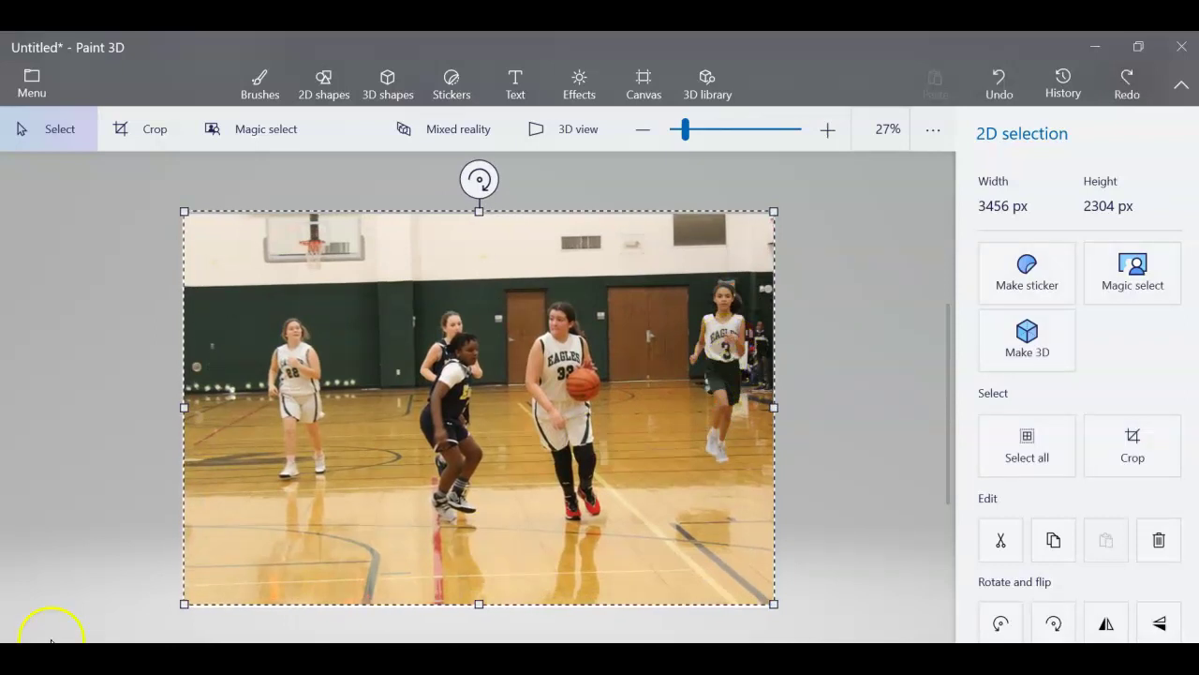
click(259, 84)
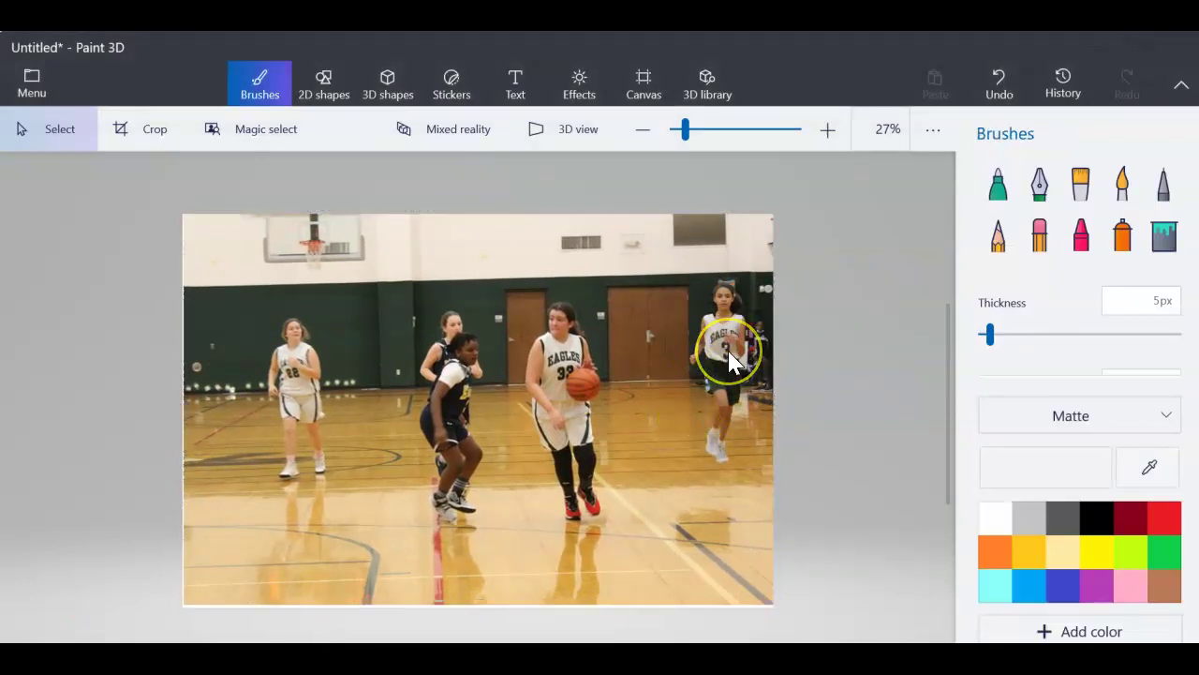
click(731, 361)
drag(723, 349, 707, 392)
Enlarge the player 3 cutout by its corner handles, reposition it, and open Canvas settings.
mouse_move(661, 511)
mouse_down()
mouse_move(634, 565)
mouse_move(667, 531)
mouse_up()
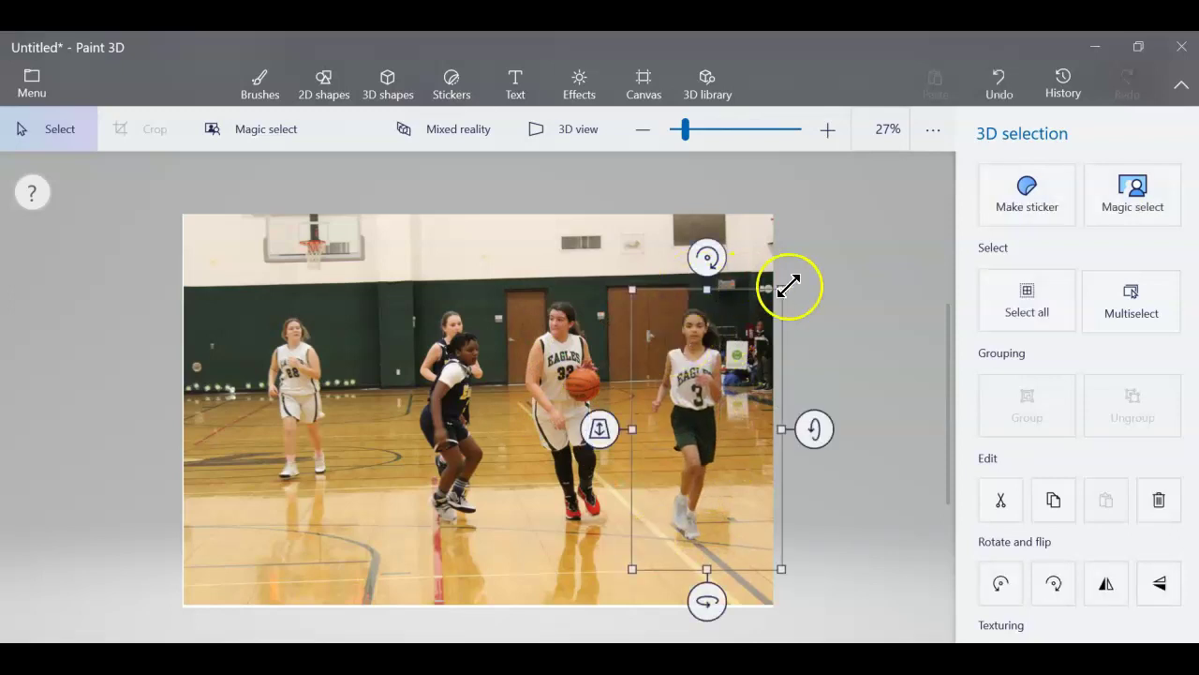
drag(643, 289, 643, 278)
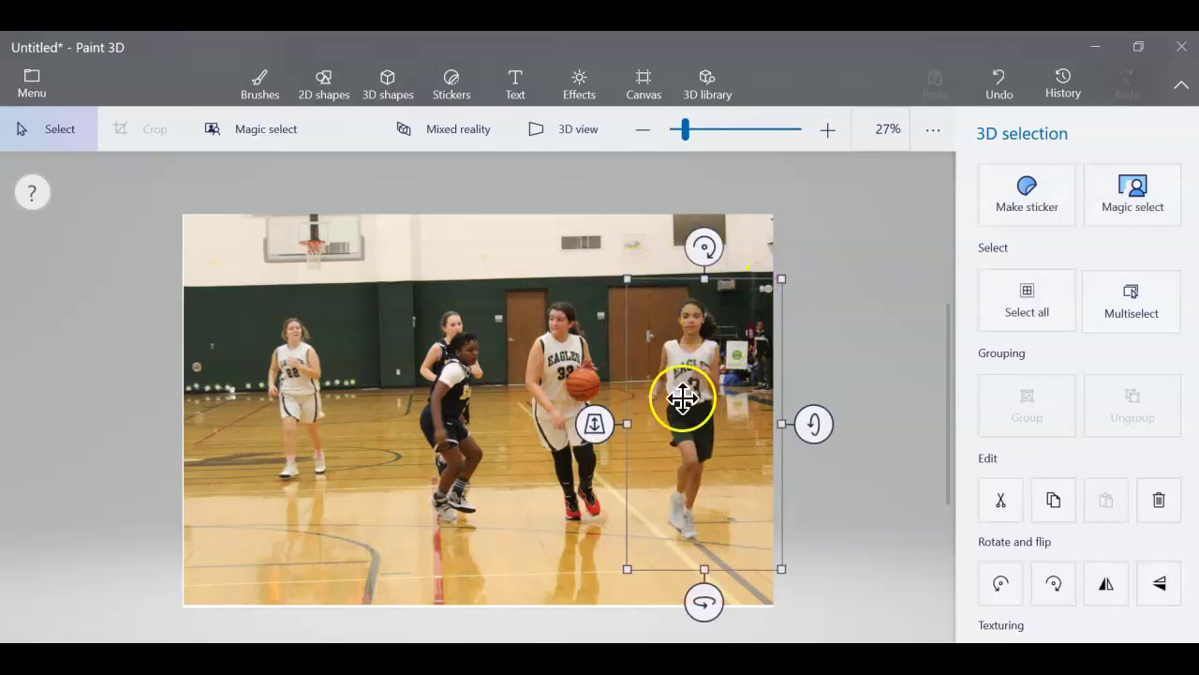
mouse_move(683, 397)
mouse_down()
mouse_move(693, 381)
mouse_move(691, 399)
mouse_up()
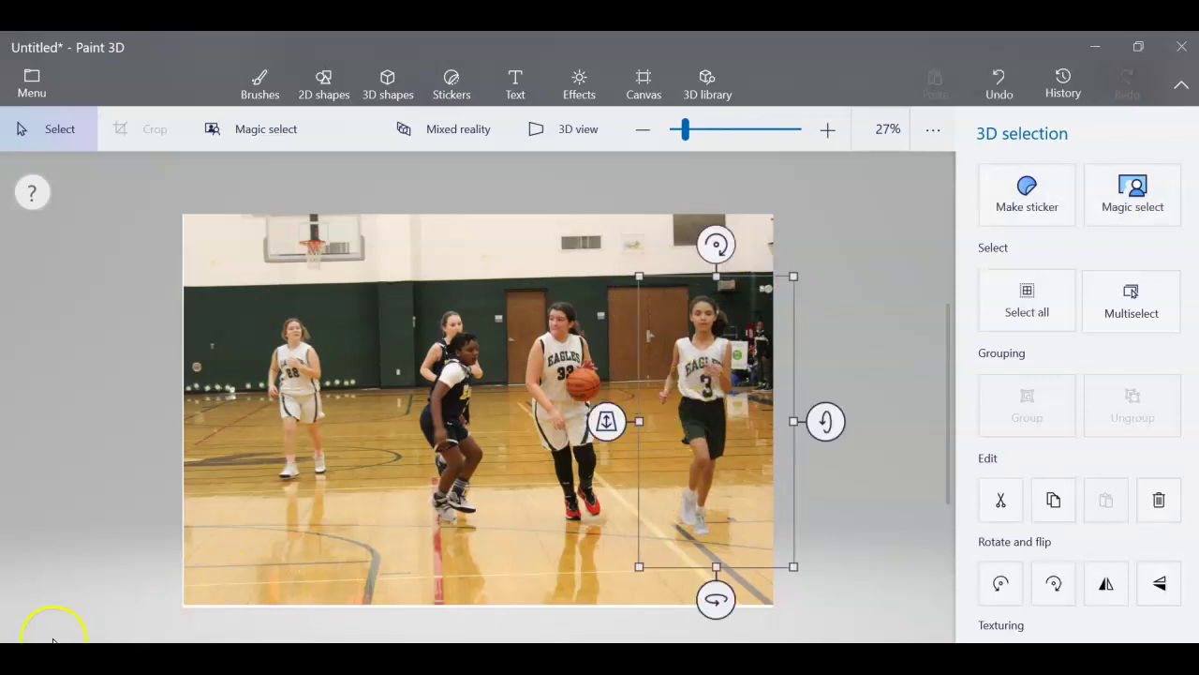
click(644, 85)
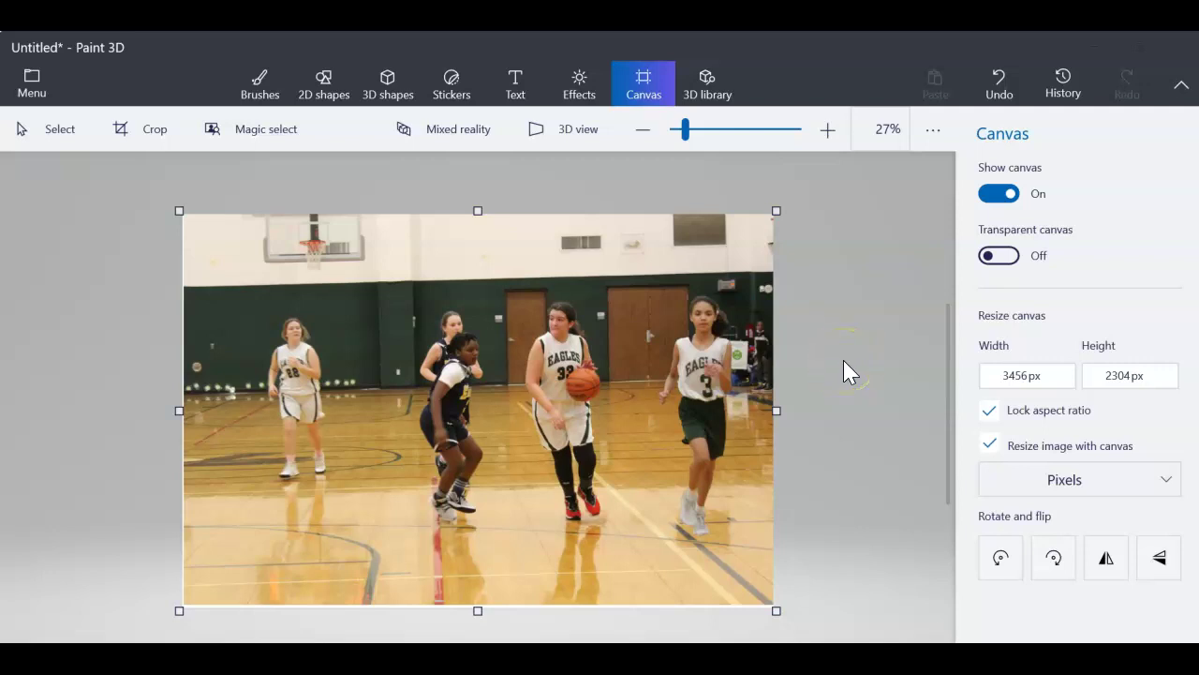
click(999, 194)
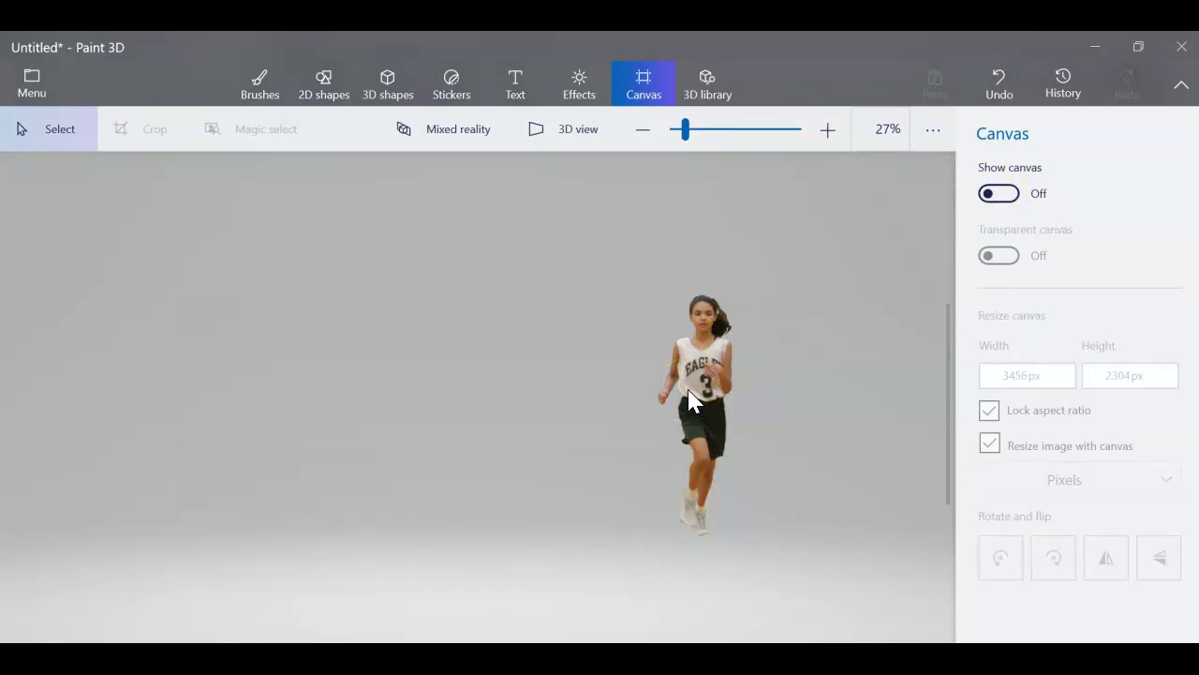
click(713, 357)
drag(734, 331, 705, 382)
click(998, 193)
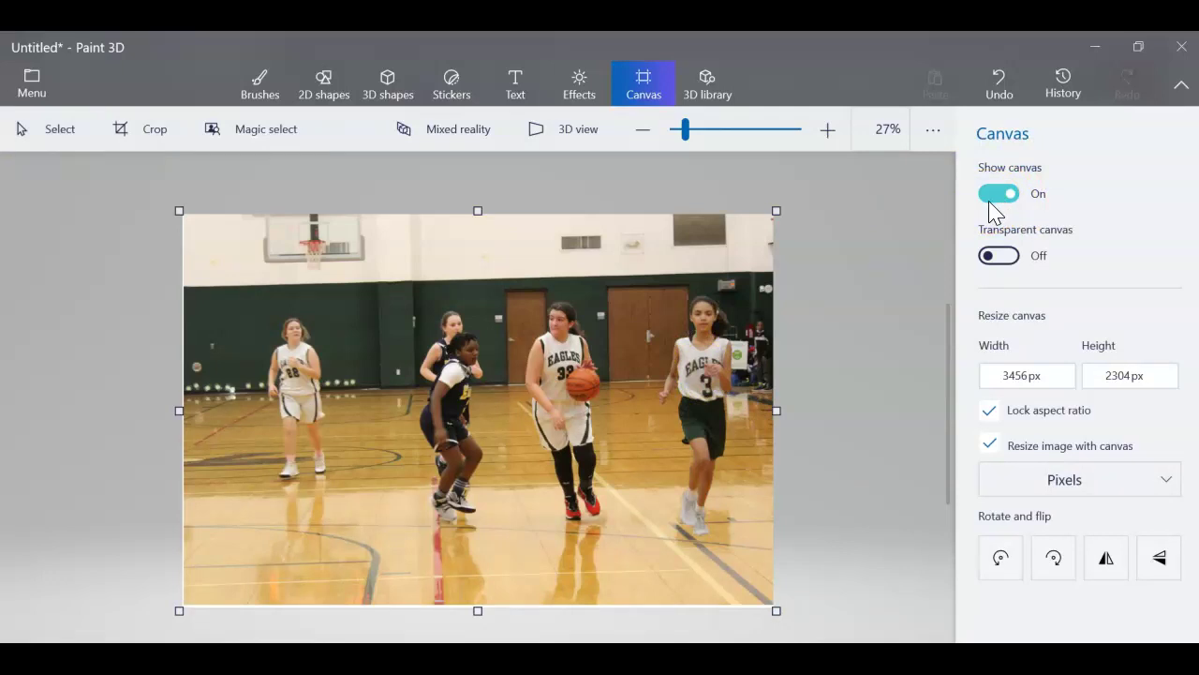